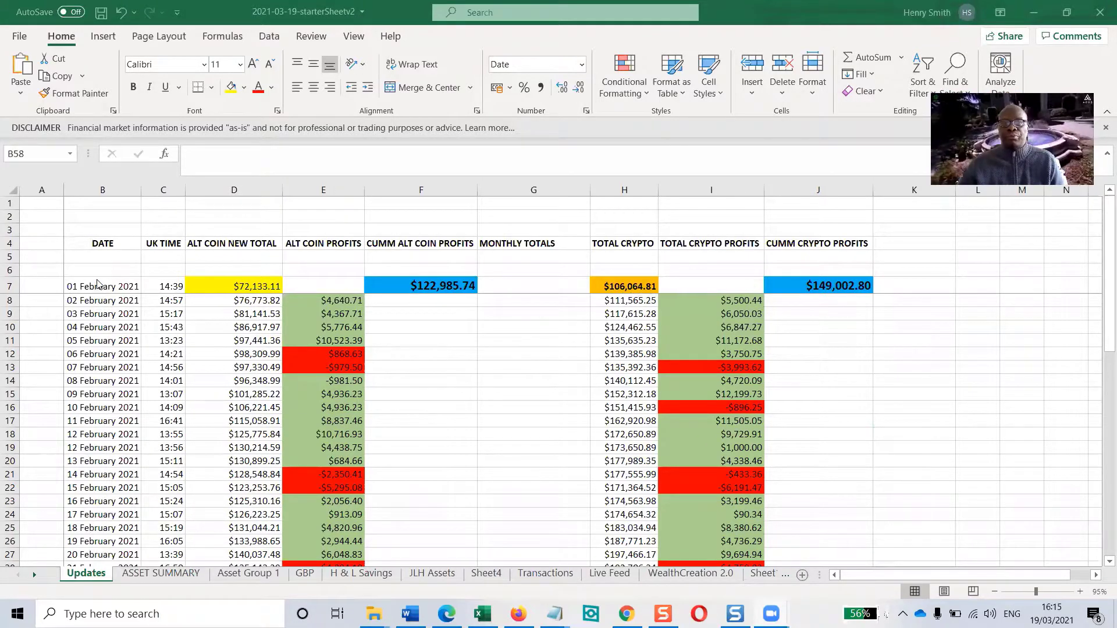
- Examine the February daily crypto profits in column I, the monthly profit sum in K35 and the starting crypto total in H7
scroll(128, 314, down, 8)
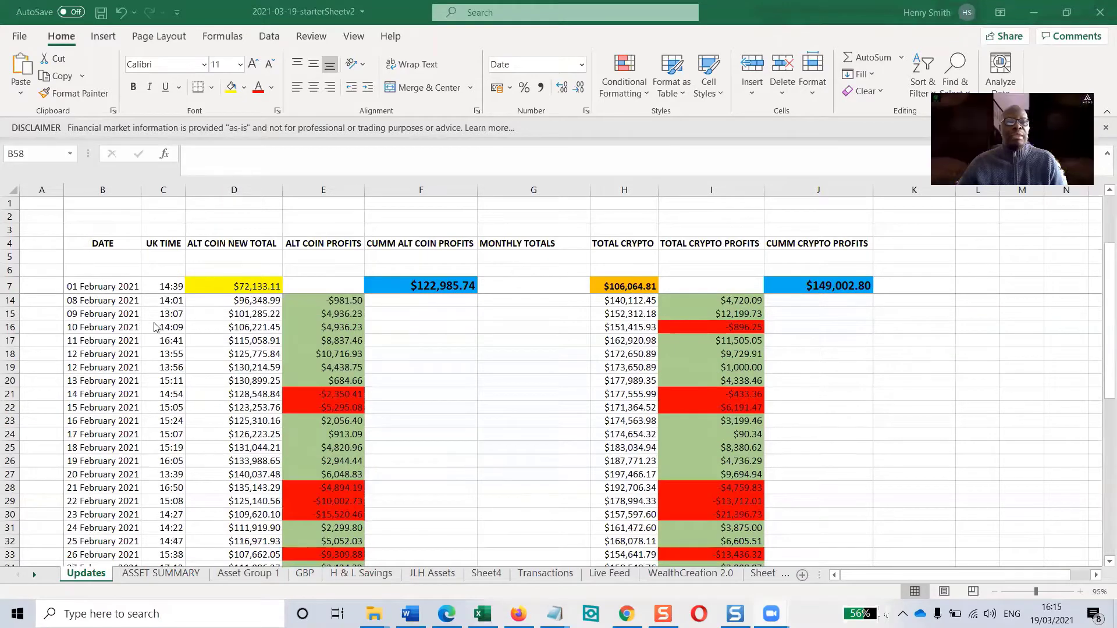
scroll(152, 340, up, 8)
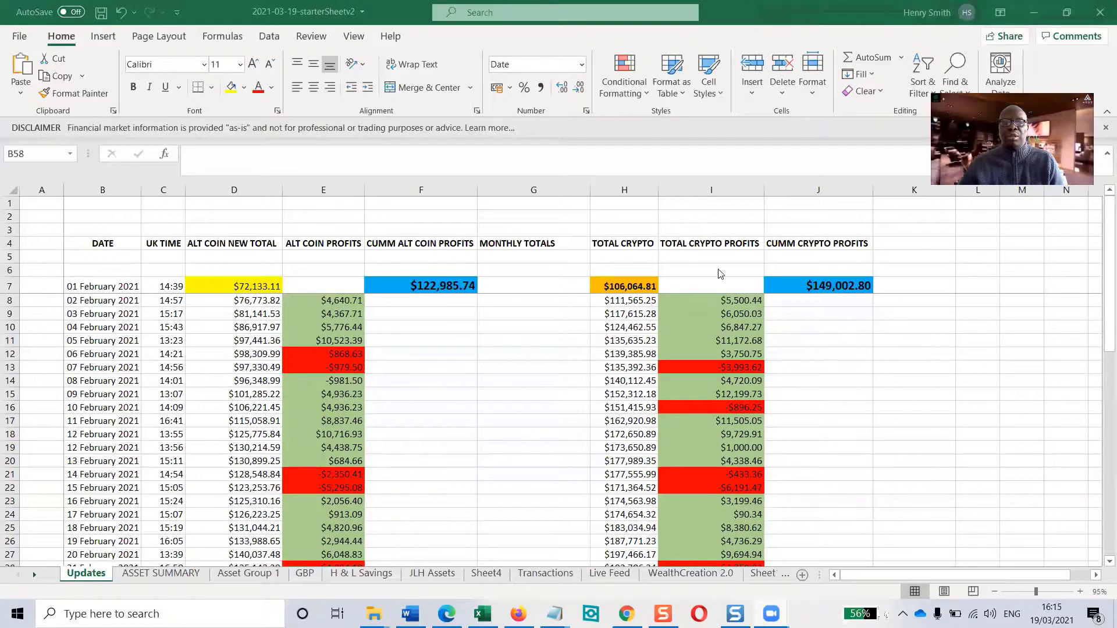
click(719, 302)
click(721, 314)
click(724, 328)
click(728, 341)
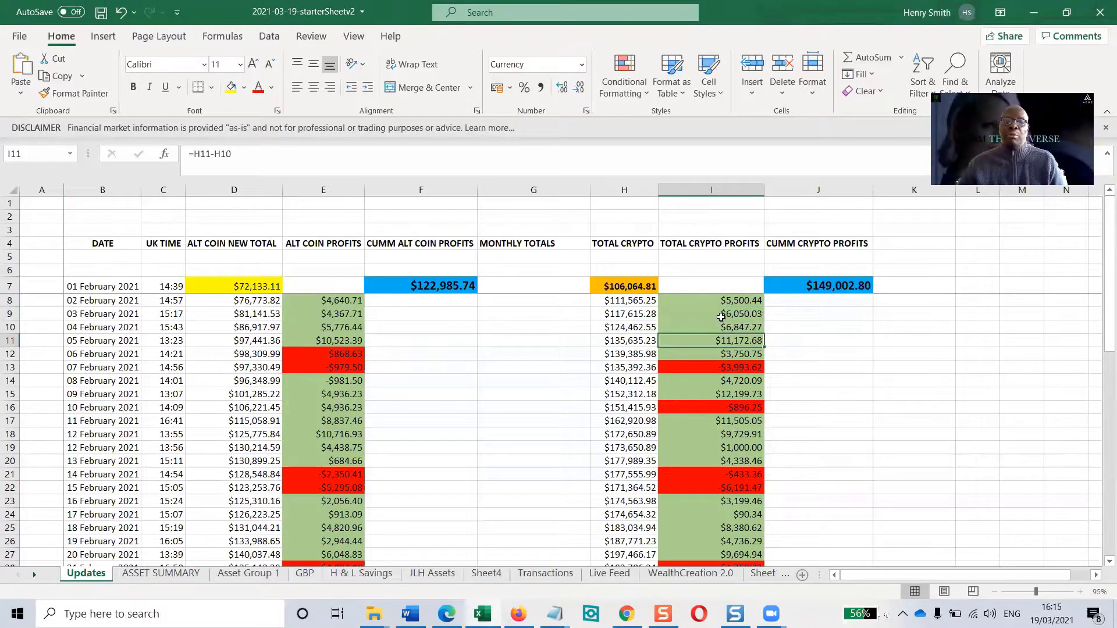
click(725, 367)
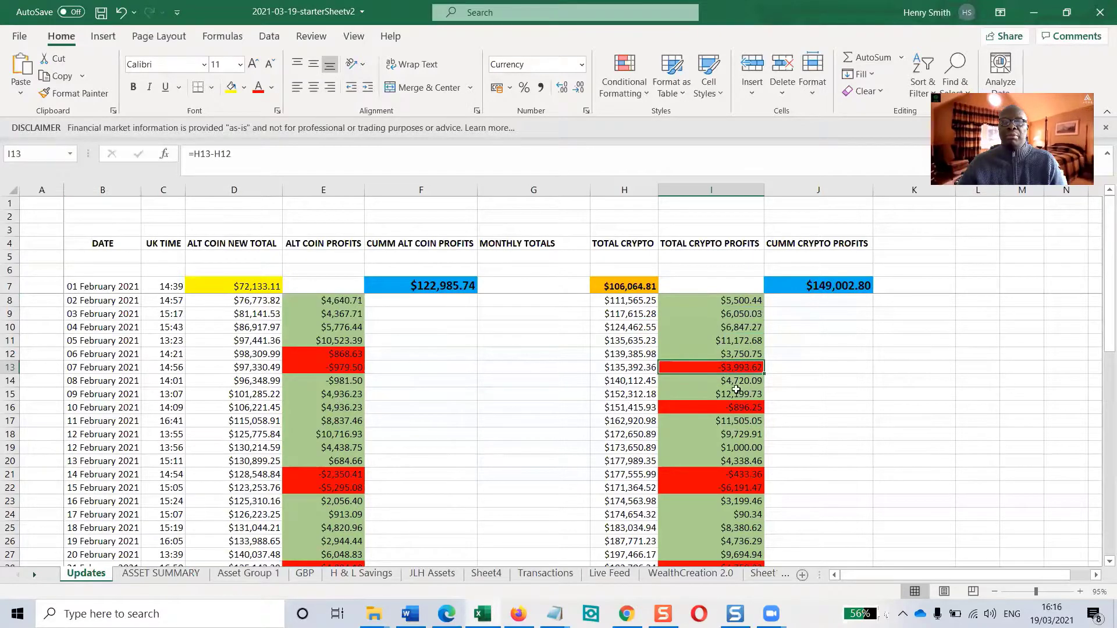
click(723, 408)
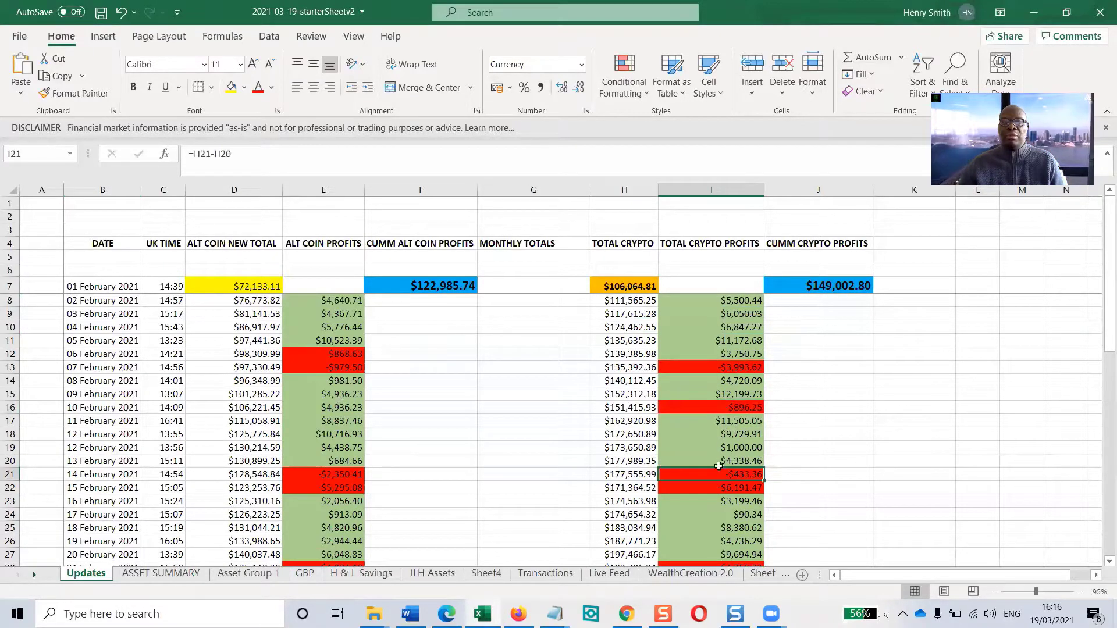
drag(721, 421, 731, 473)
scroll(802, 405, down, 2)
click(730, 421)
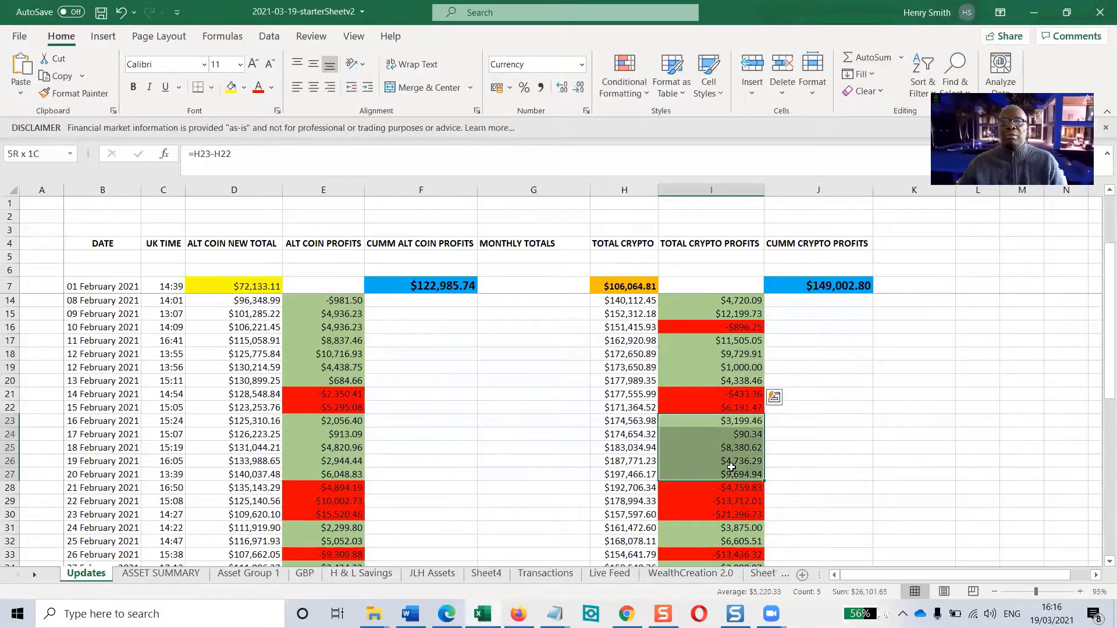
scroll(715, 371, down, 2)
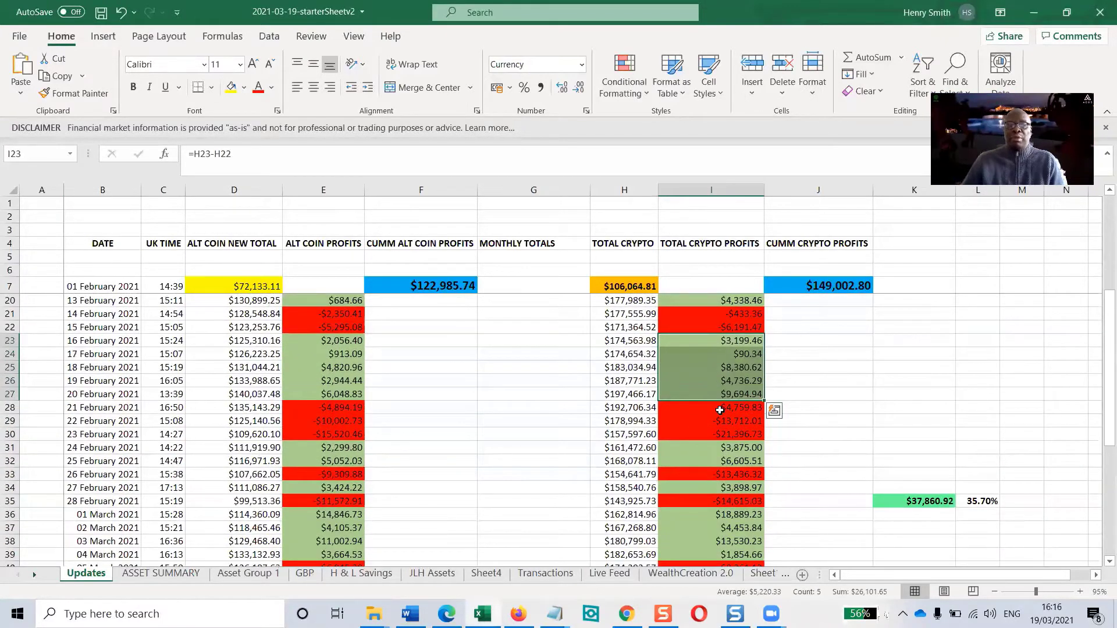
scroll(711, 415, down, 2)
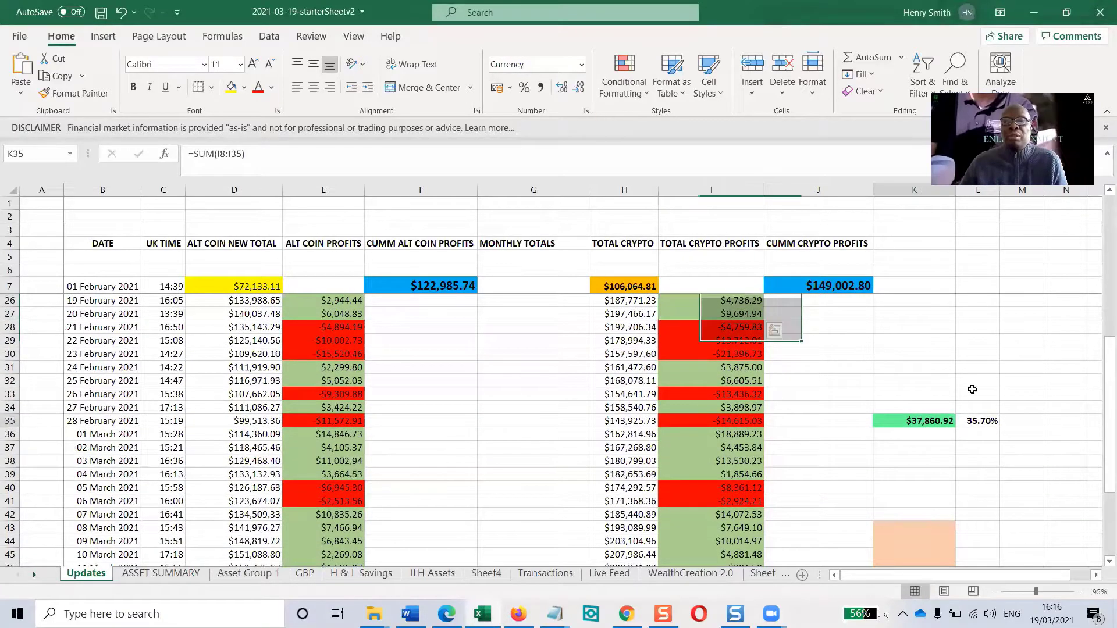
click(922, 420)
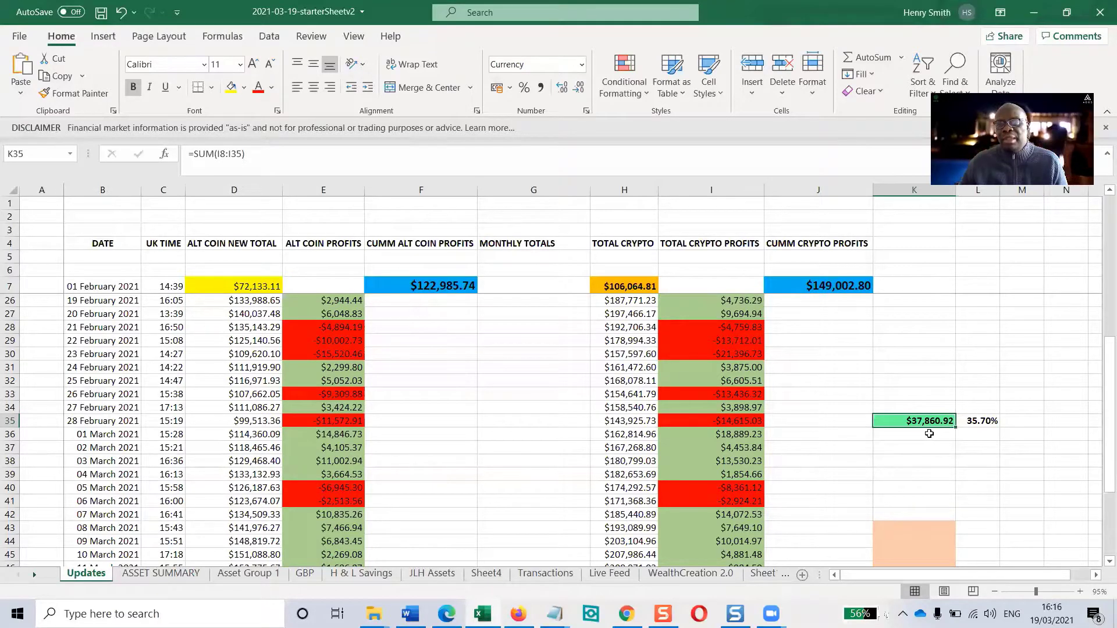
click(619, 299)
click(617, 285)
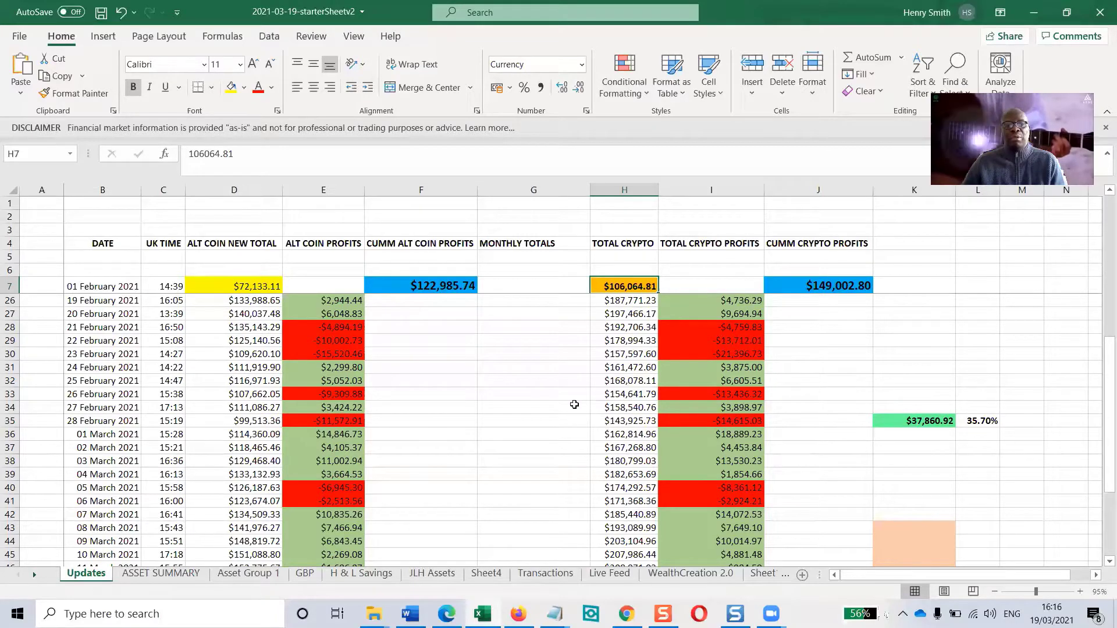
- Enter the date 19/03/2021 in B54, the first empty row of the DATE column
scroll(575, 404, down, 2)
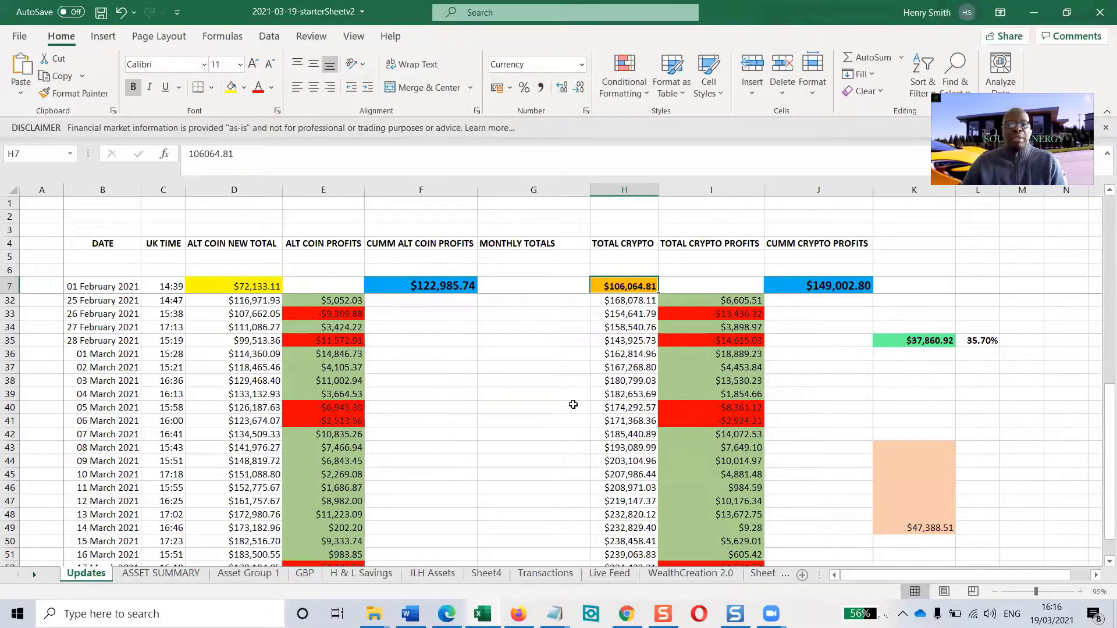
scroll(103, 309, down, 1)
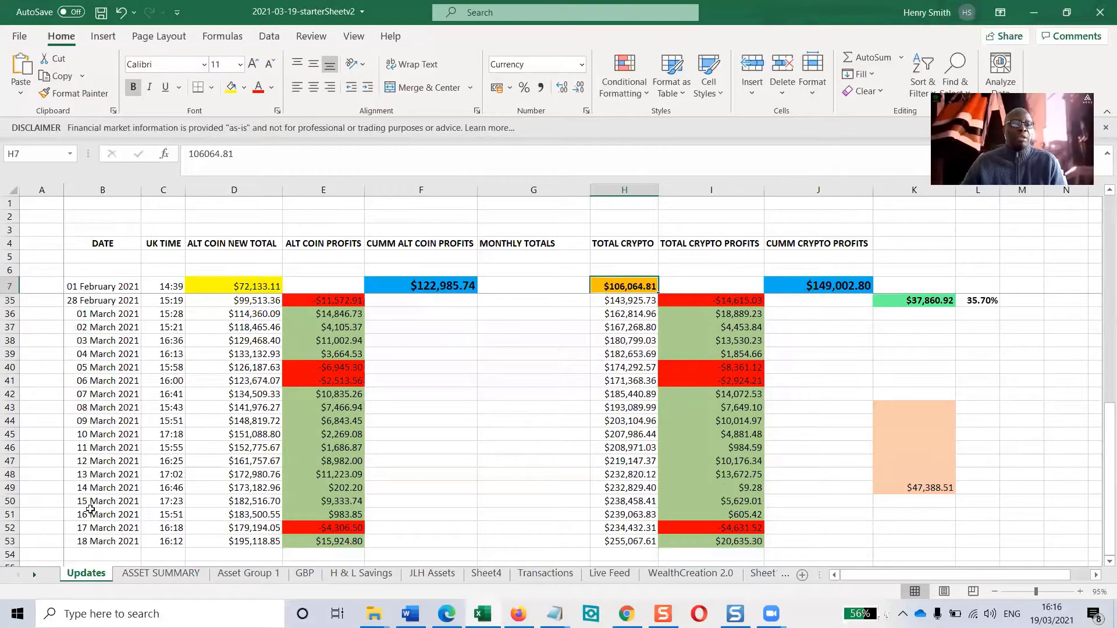
click(96, 554)
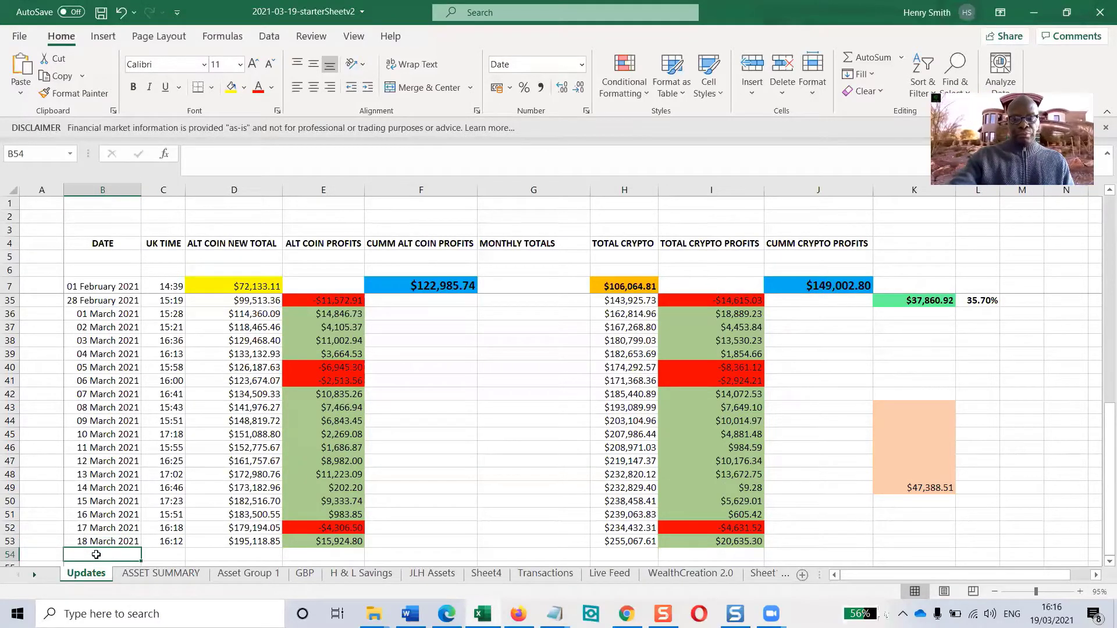
key(ctrl+semicolon)
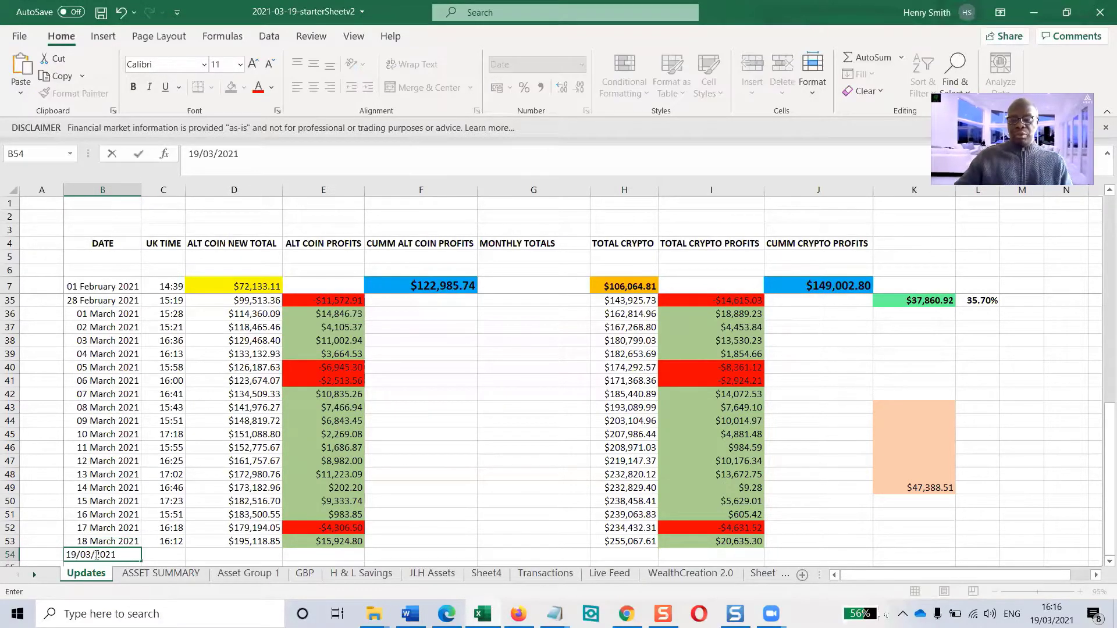
key(Return)
- Consult the ASSET SUMMARY sheet and record 16:18 as the UK time and 193132.33 as the alt coin total in row 54 of Updates
key(Up)
key(Right)
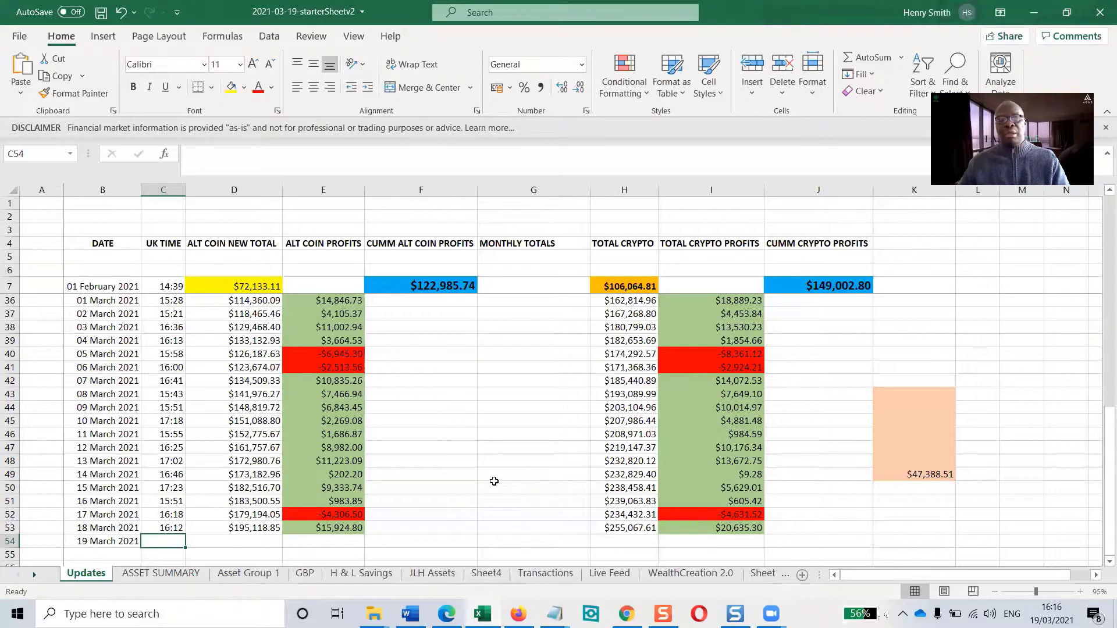
click(155, 575)
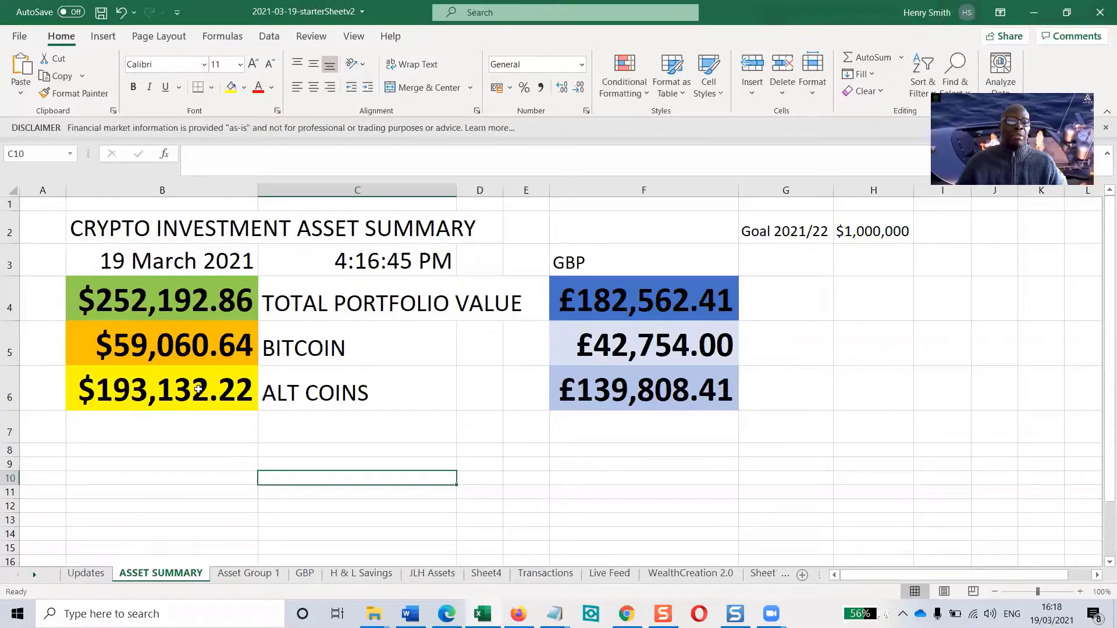
click(87, 574)
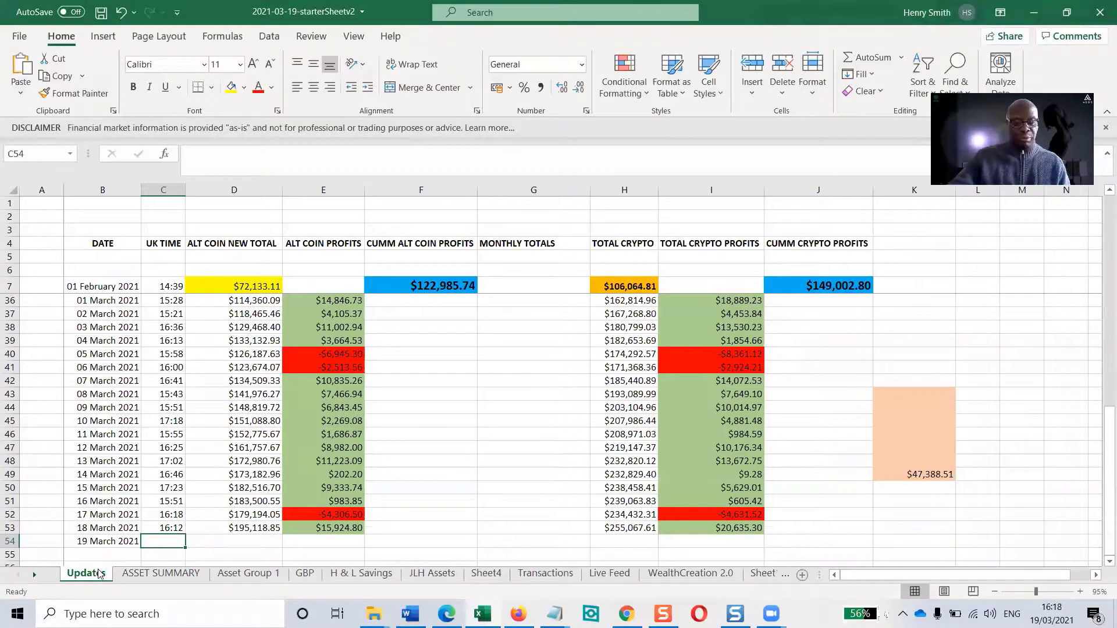
text(16:18)
key(Tab)
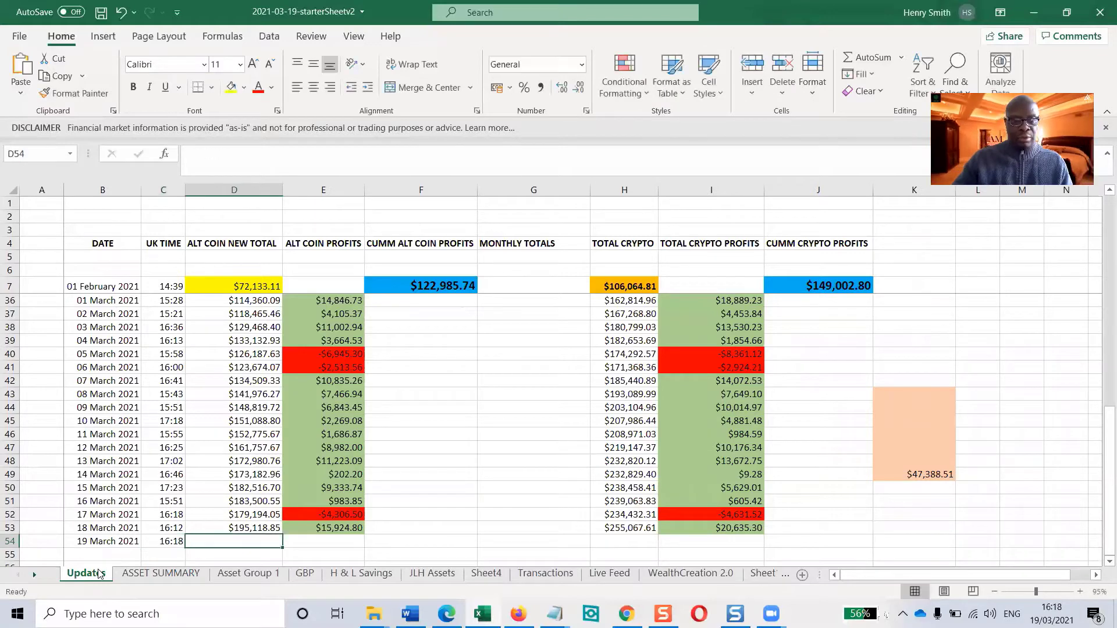
text(193132.33)
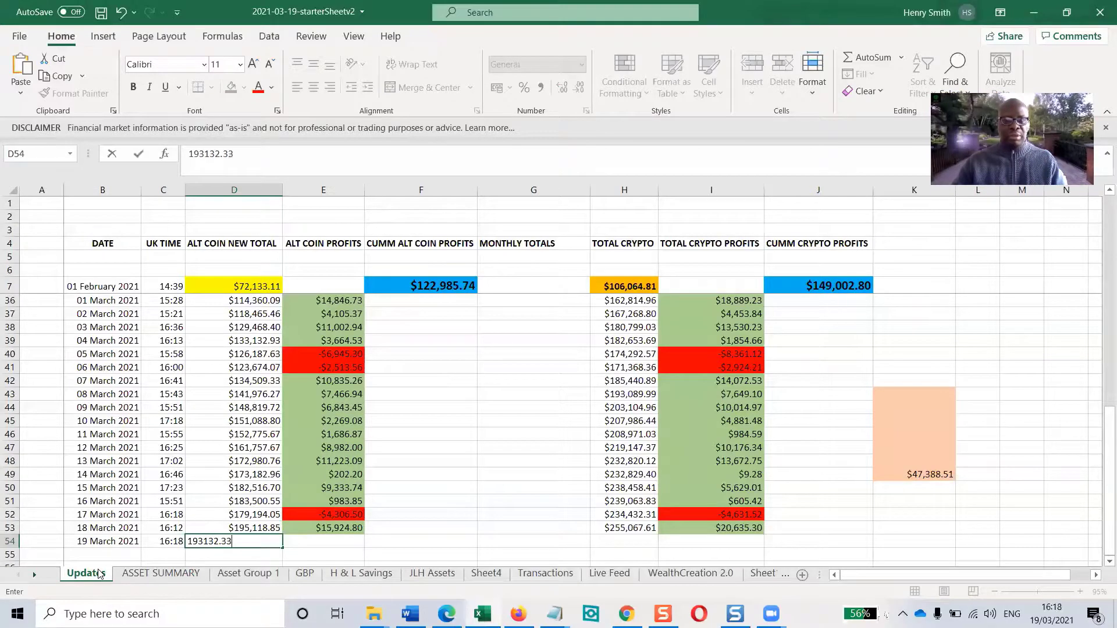
key(Return)
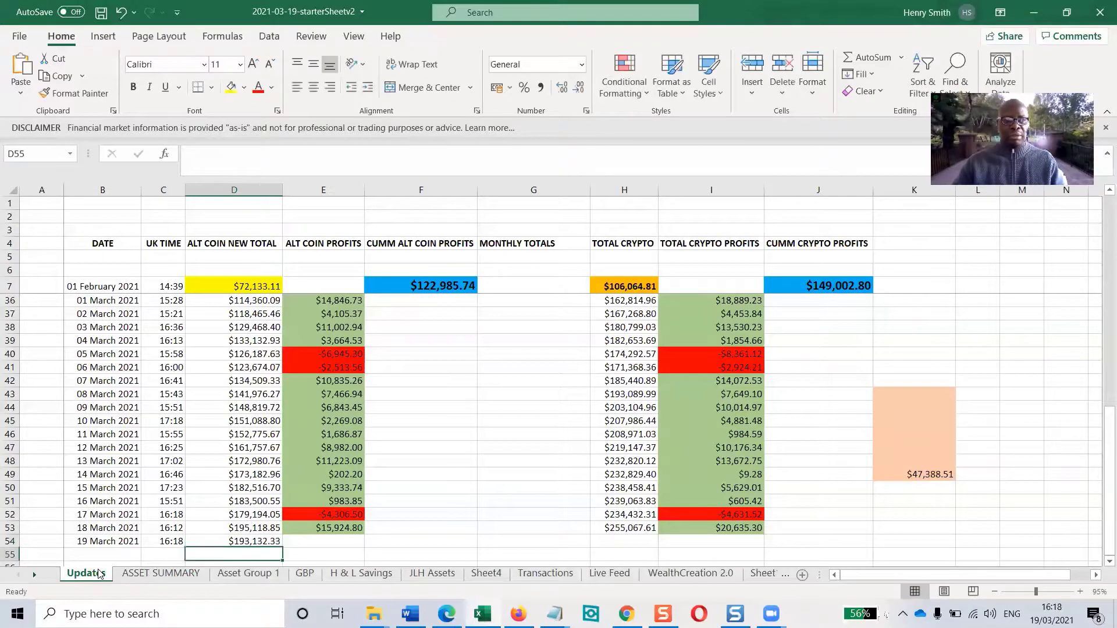
- Check the alt coin value on the ASSET SUMMARY sheet and correct D54 on Updates to 193132.22
click(177, 574)
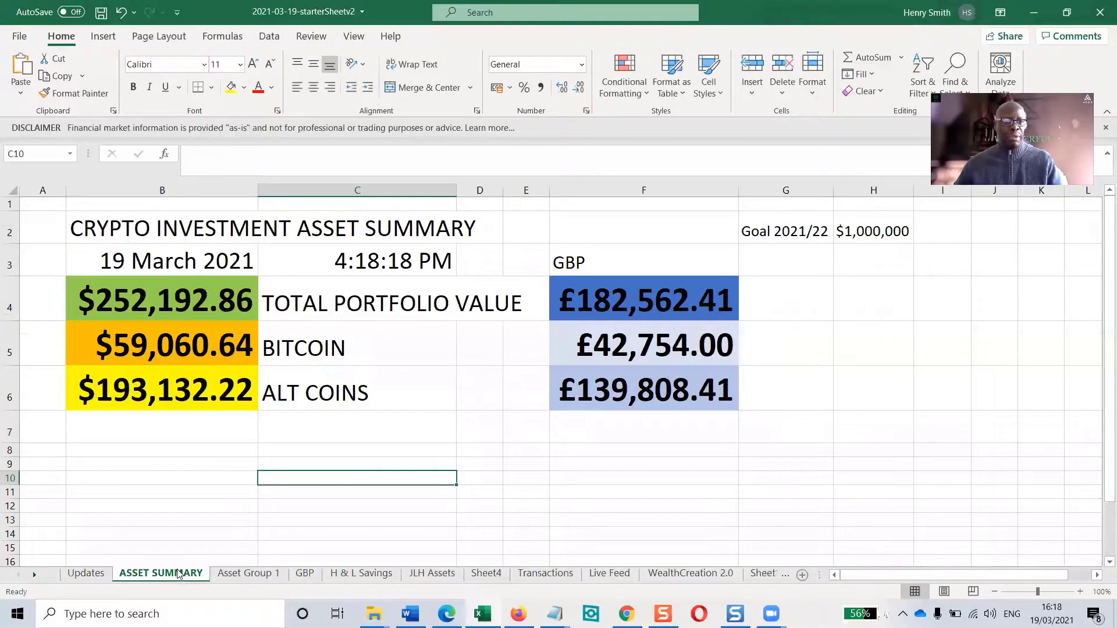
click(87, 574)
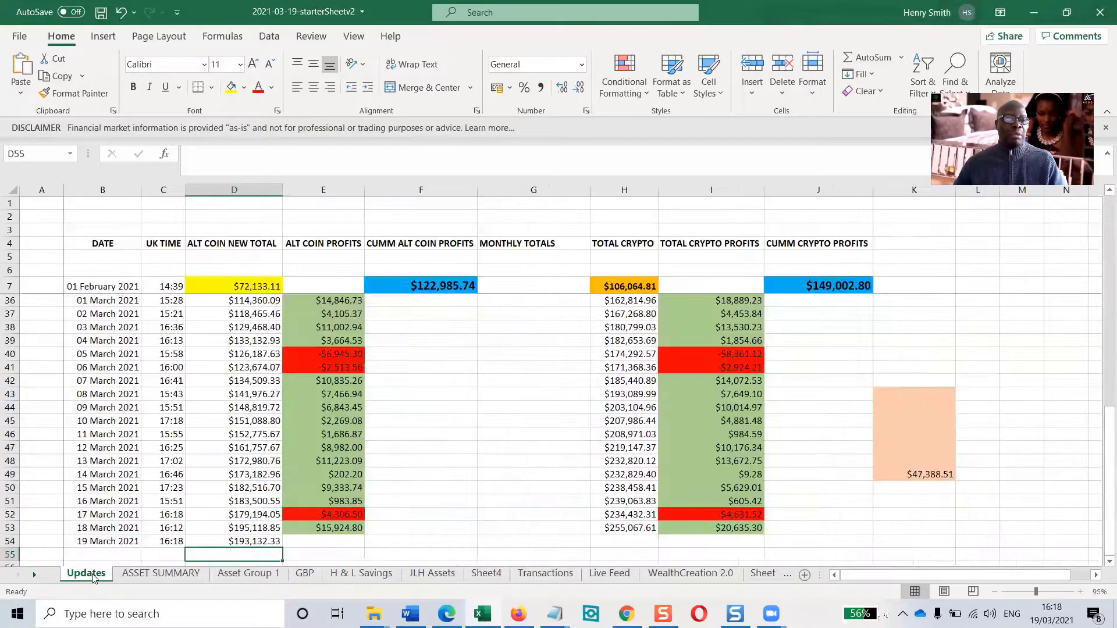
click(253, 540)
click(275, 160)
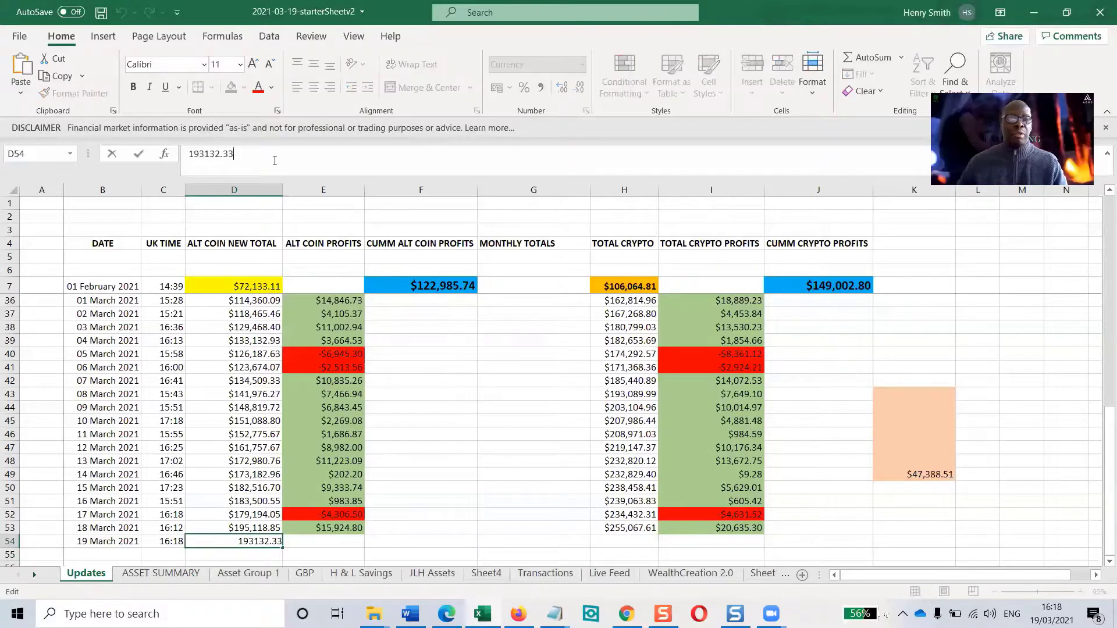
key(BackSpace)
key(BackSpace)
text(22)
key(Return)
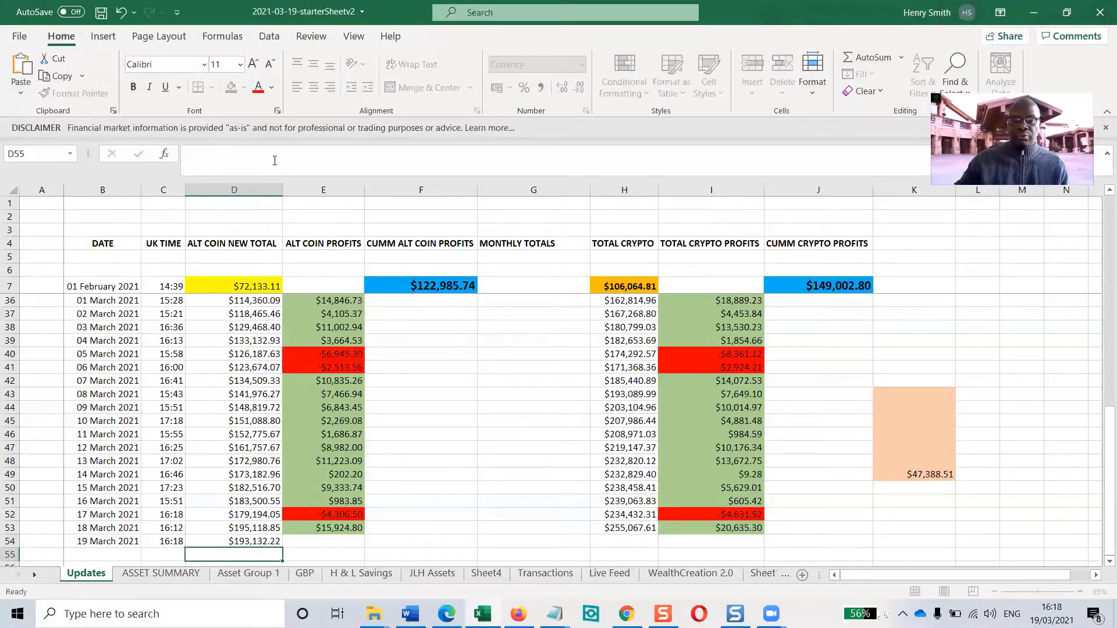
- Extend the alt coin profit formula from E53 down to E54 and give E54 a red fill
click(340, 527)
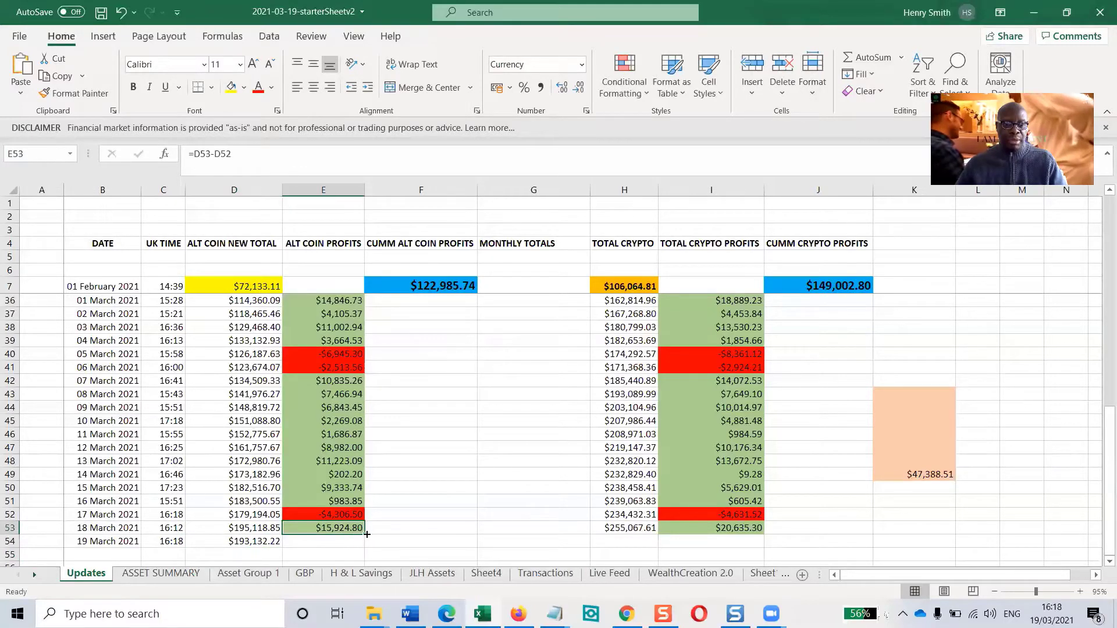
drag(364, 536, 359, 549)
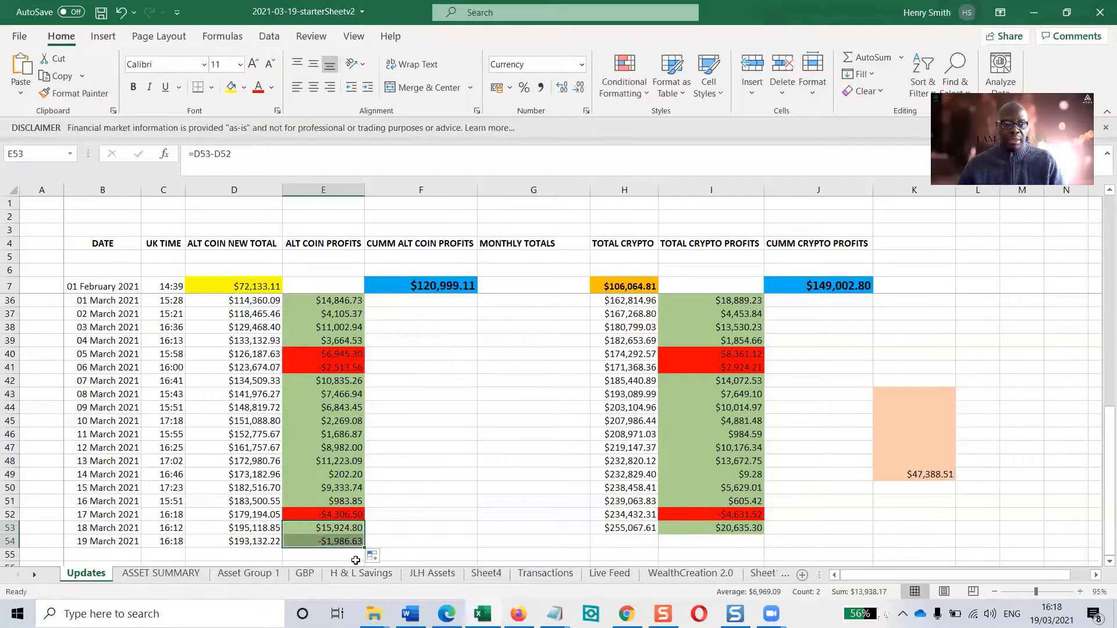
click(323, 542)
click(244, 89)
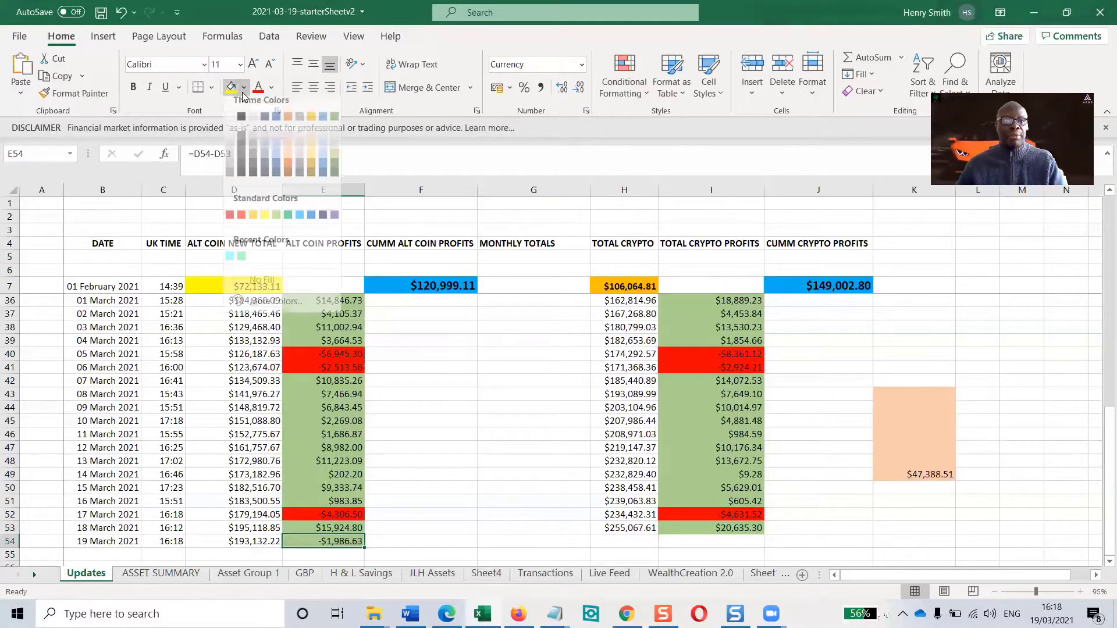
click(244, 225)
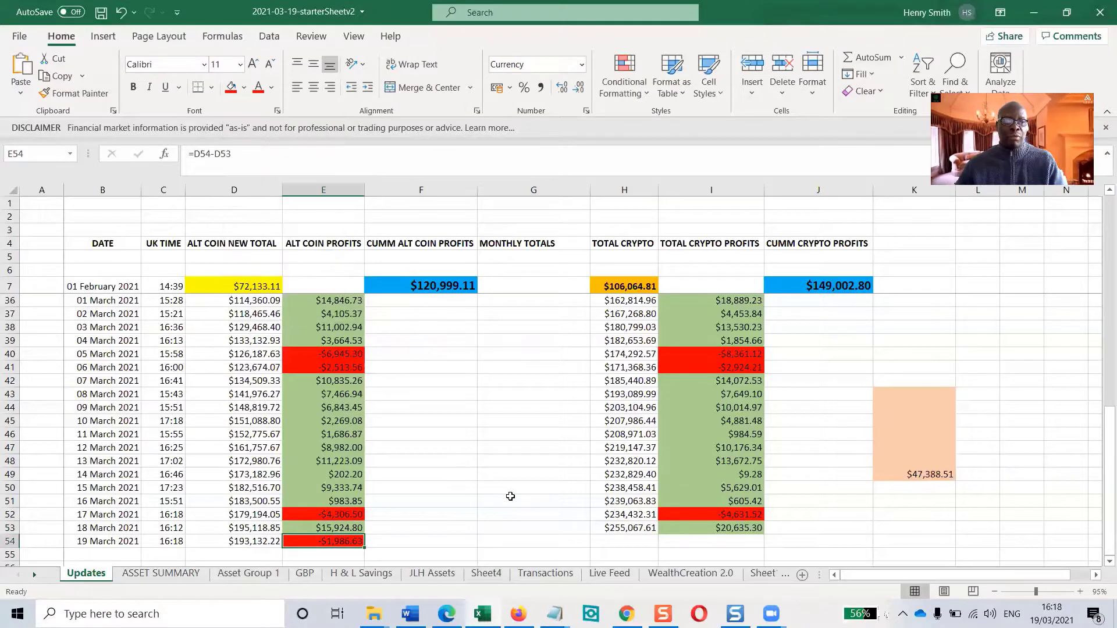
- Enter the total portfolio value 252192.86 from the ASSET SUMMARY sheet as the total crypto in H54 of Updates, and double-check it against the summary
click(512, 499)
click(627, 541)
scroll(642, 487, down, 1)
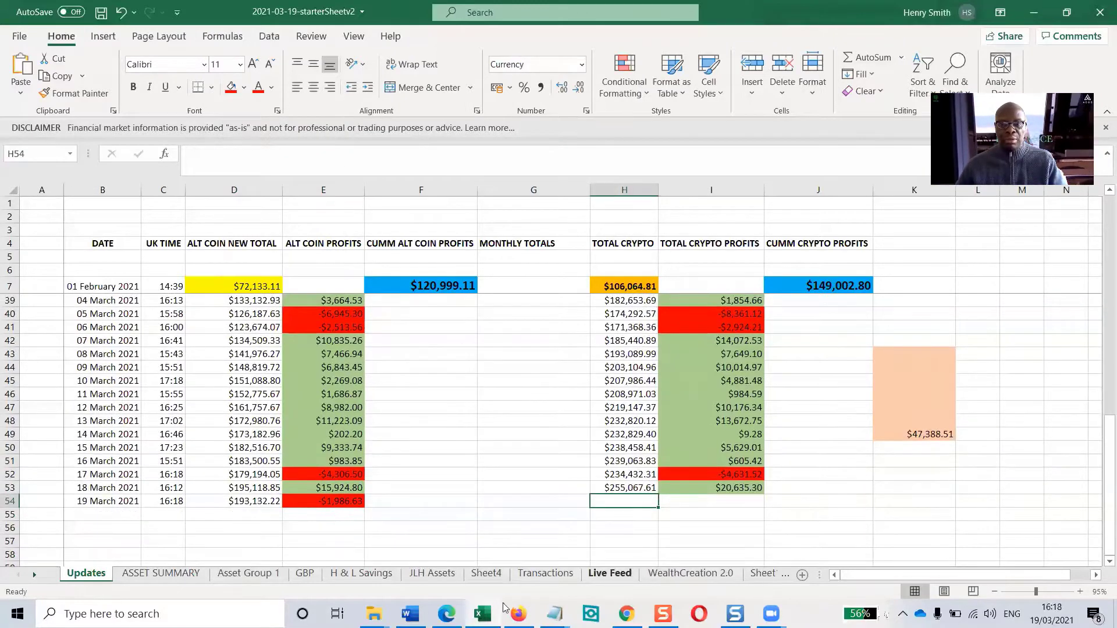
click(150, 573)
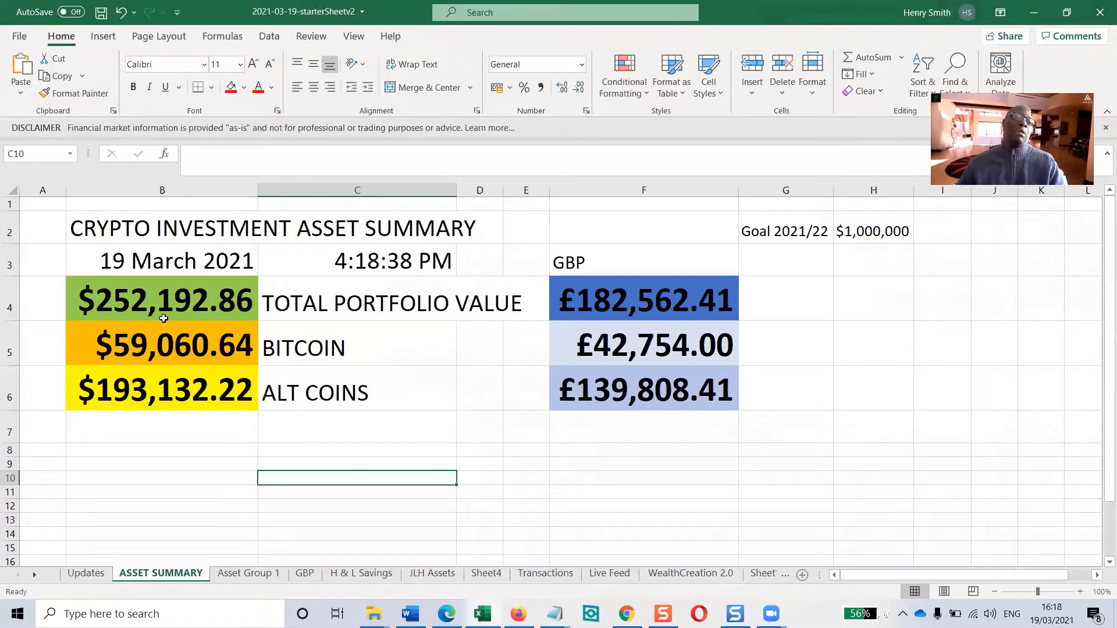
click(87, 574)
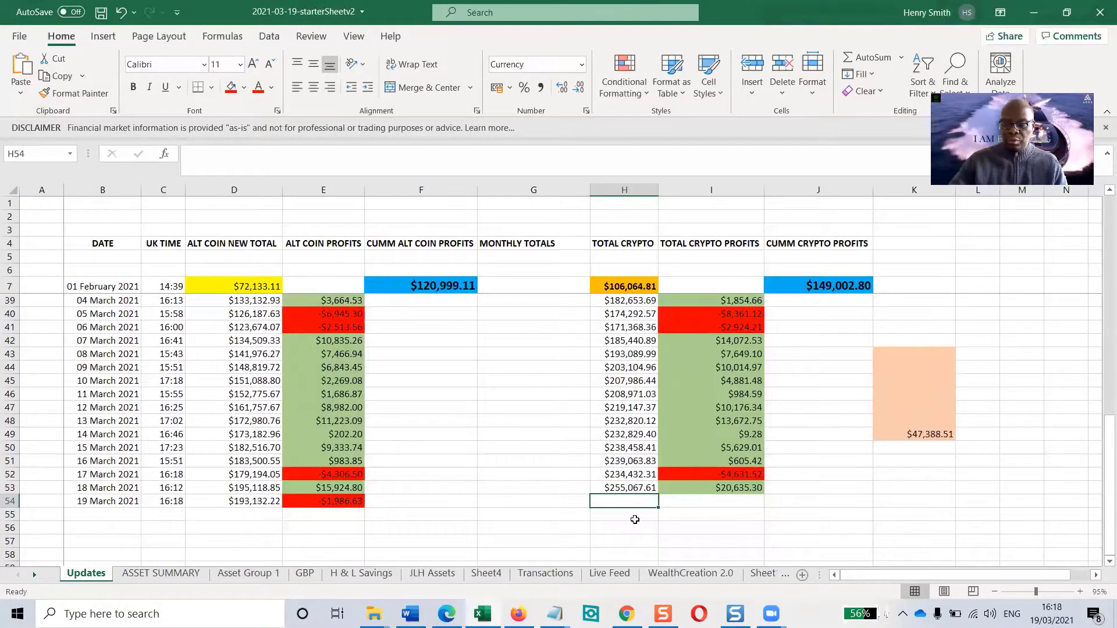
text(252192.86)
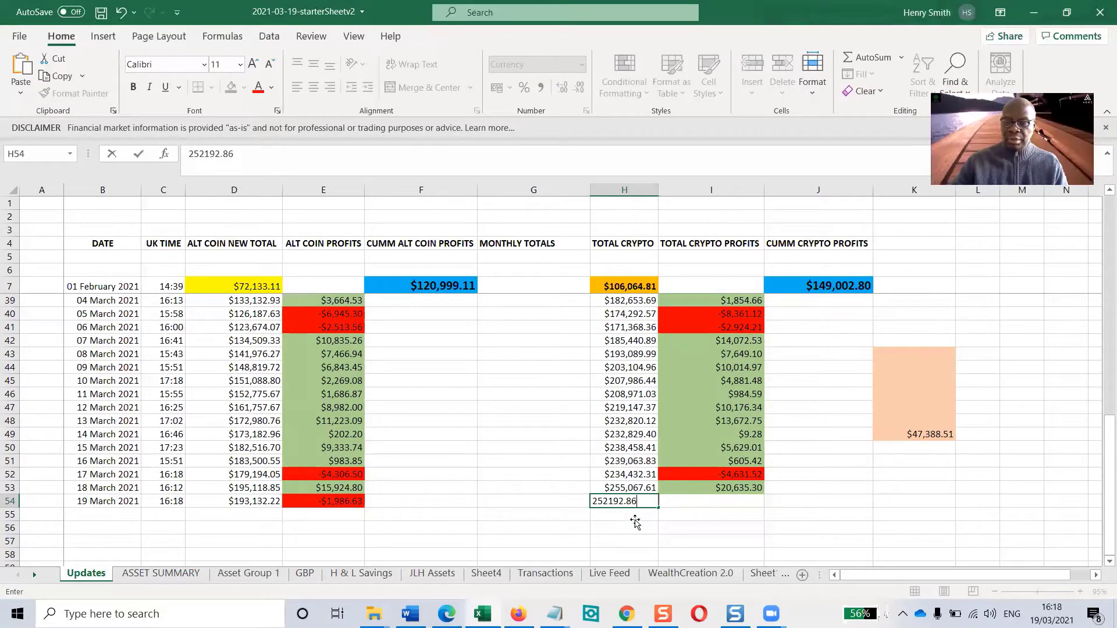
key(Return)
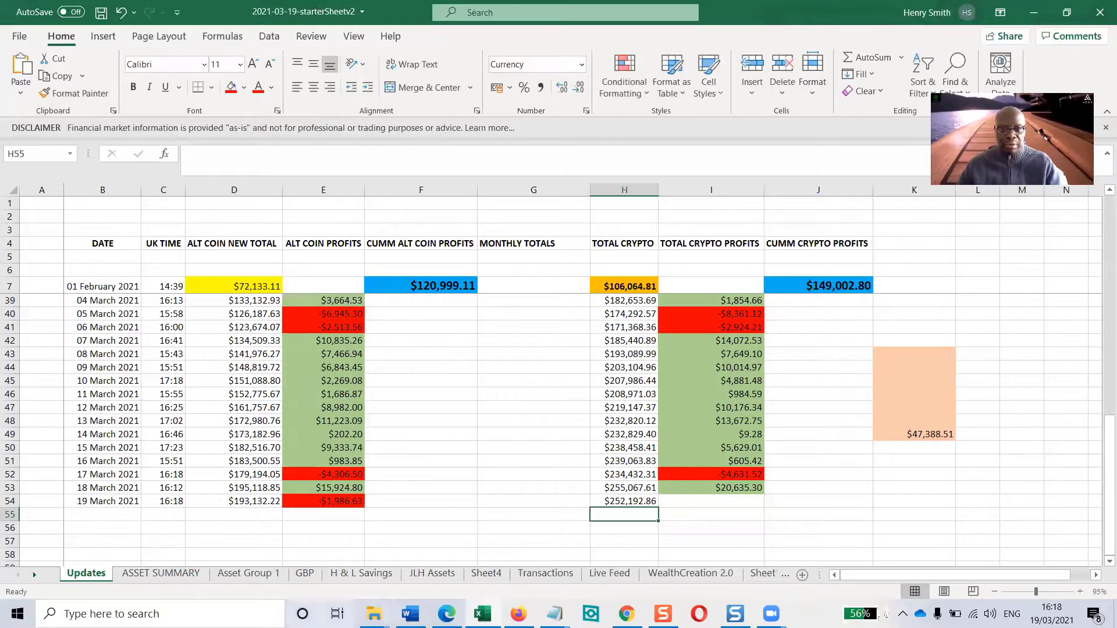
click(170, 574)
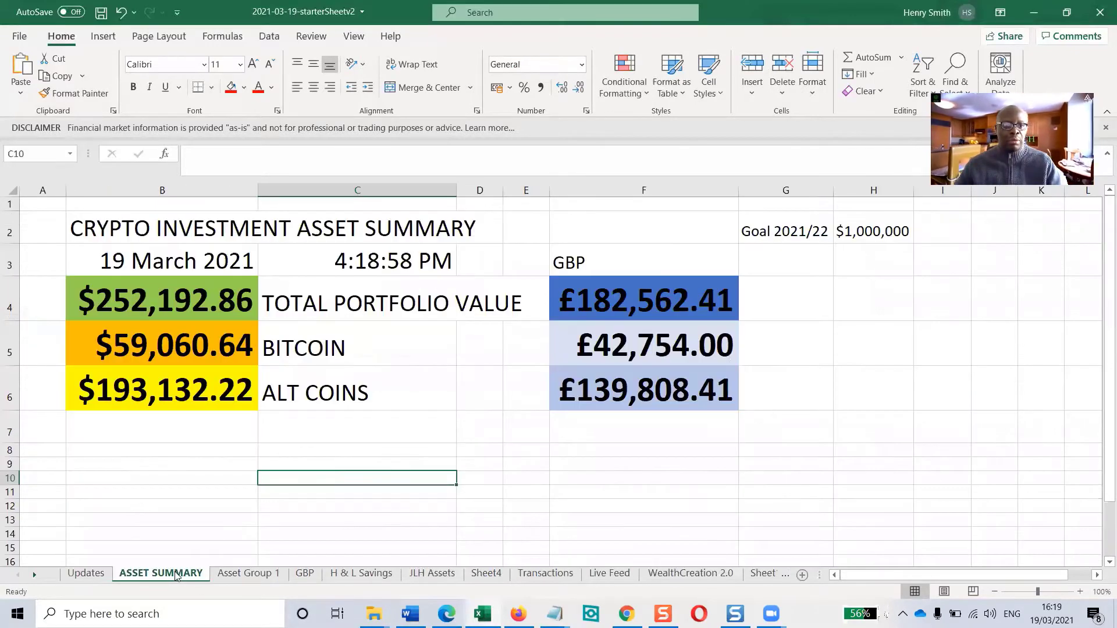
click(85, 574)
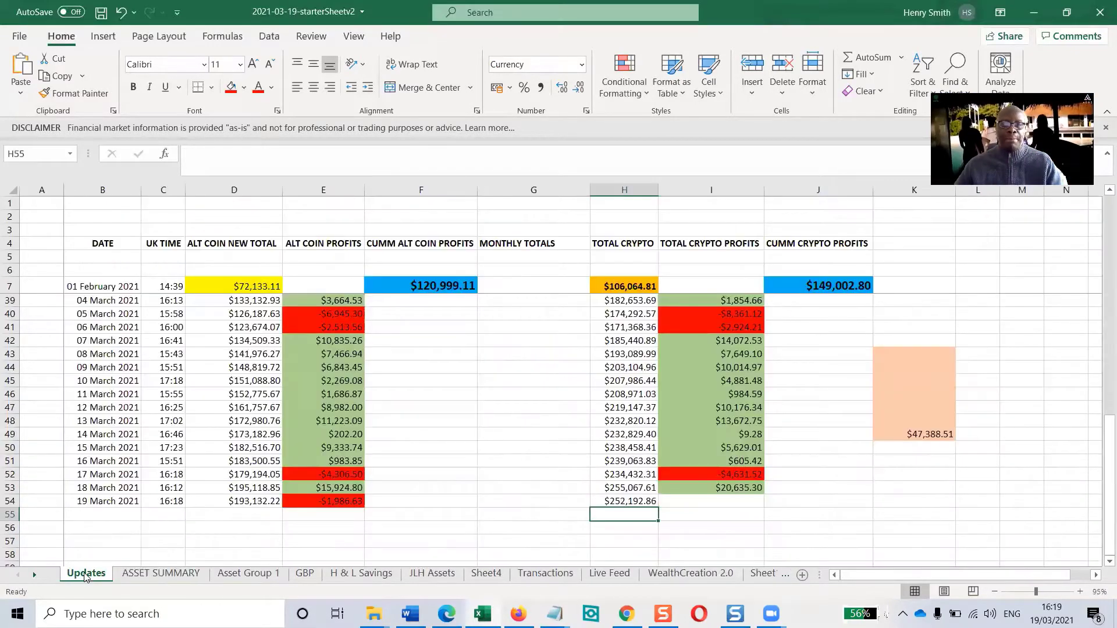
- Extend the total crypto profit formula from I53 down to I54 and give I54 a red fill
click(704, 491)
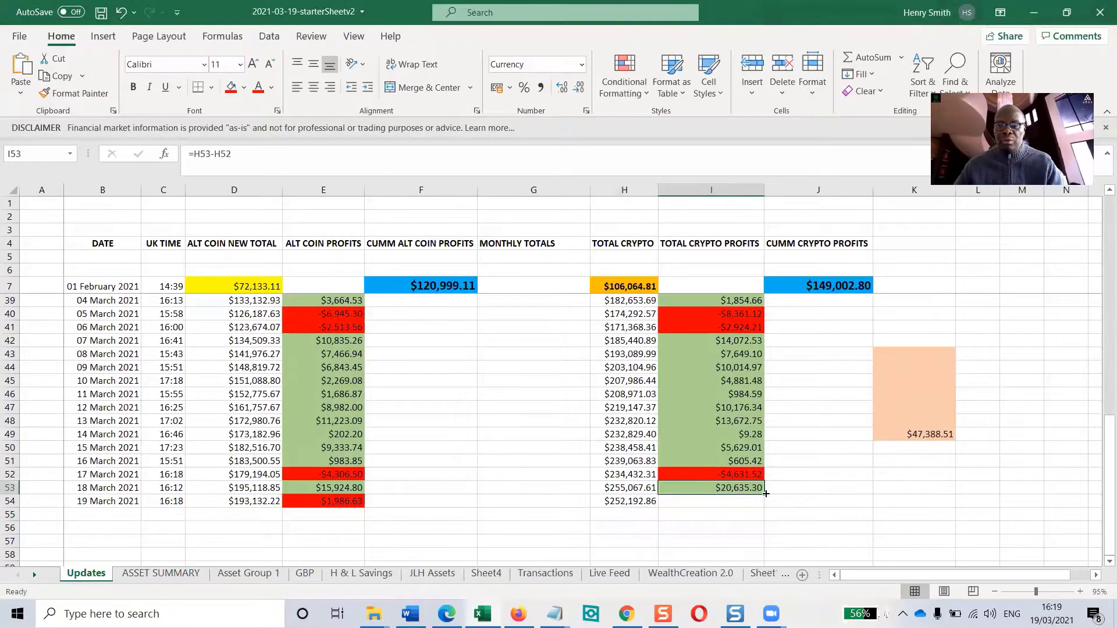
drag(764, 493, 764, 505)
click(737, 500)
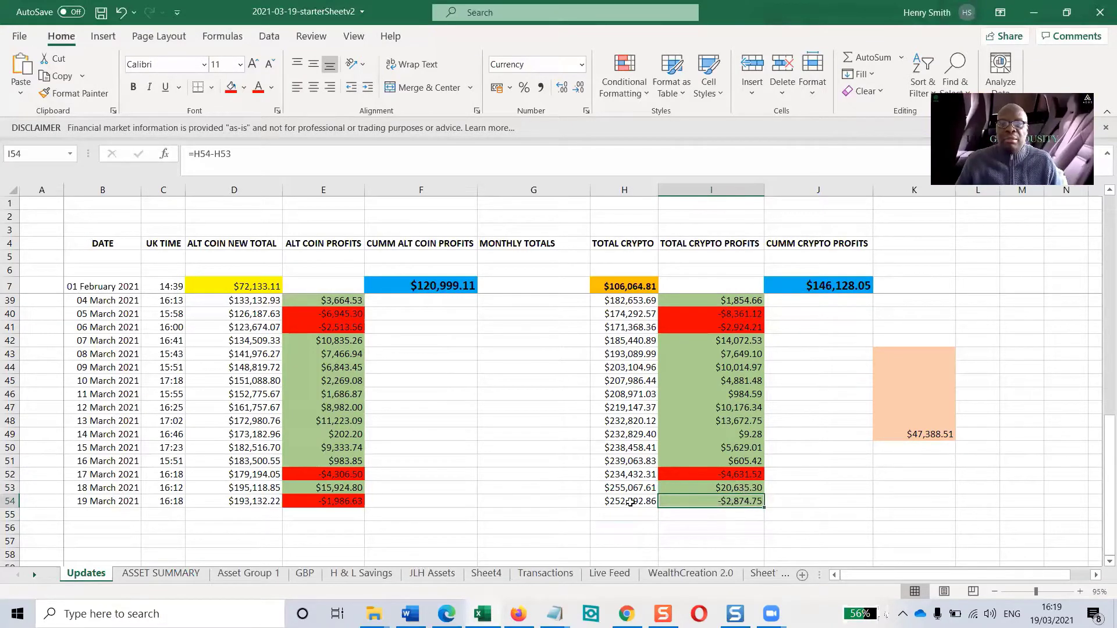
click(231, 86)
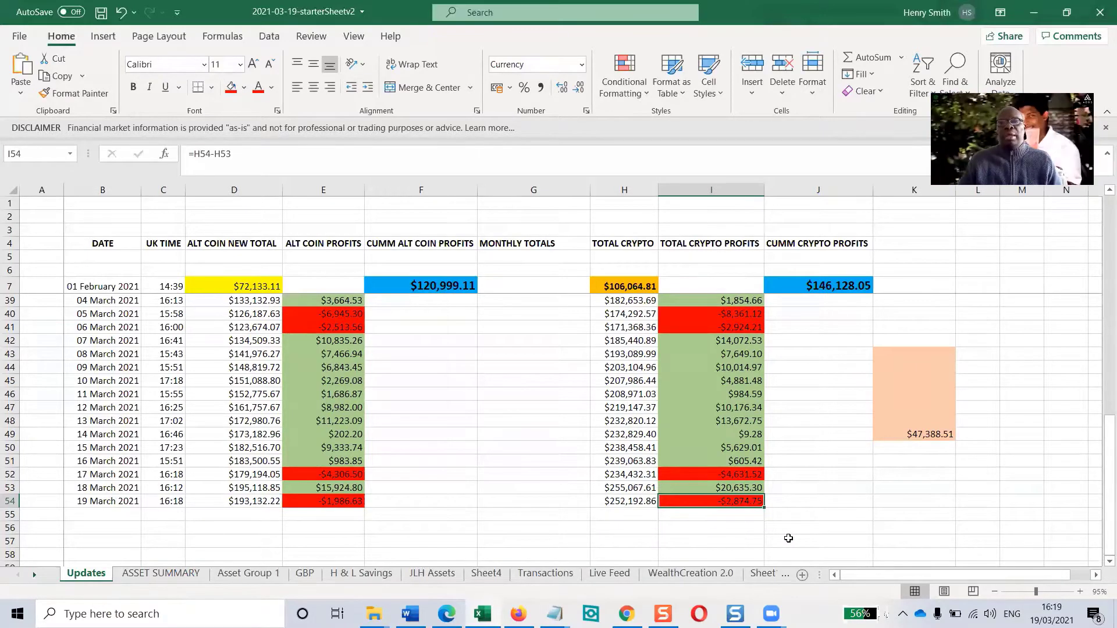
- Review the shaded block K43:K49 against the daily crypto results on Updates, and save the workbook
drag(924, 353, 932, 433)
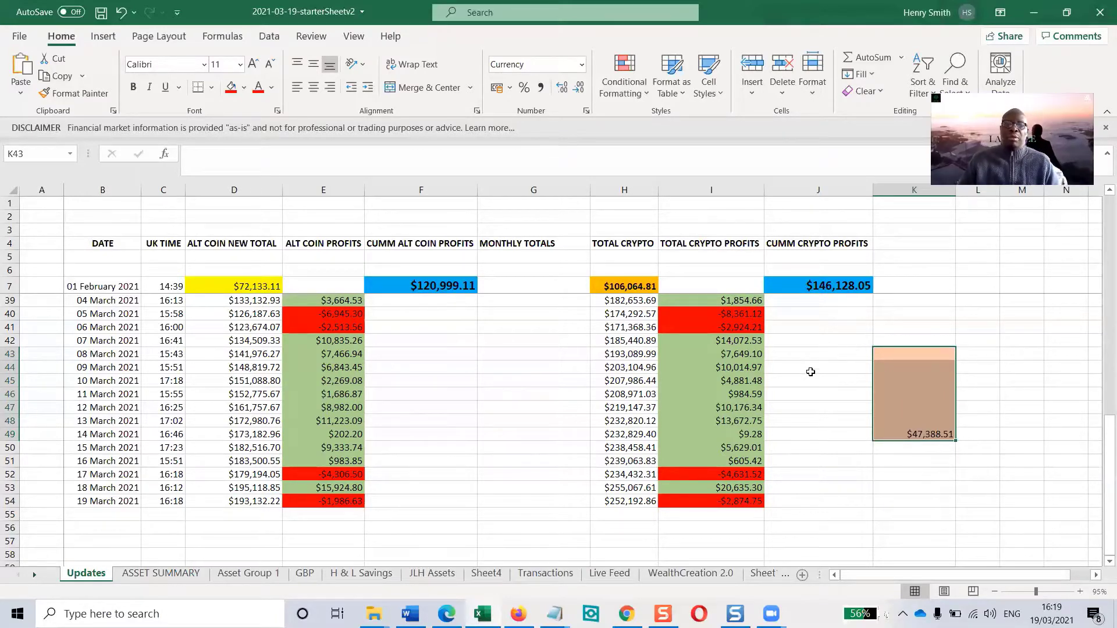
scroll(826, 303, up, 2)
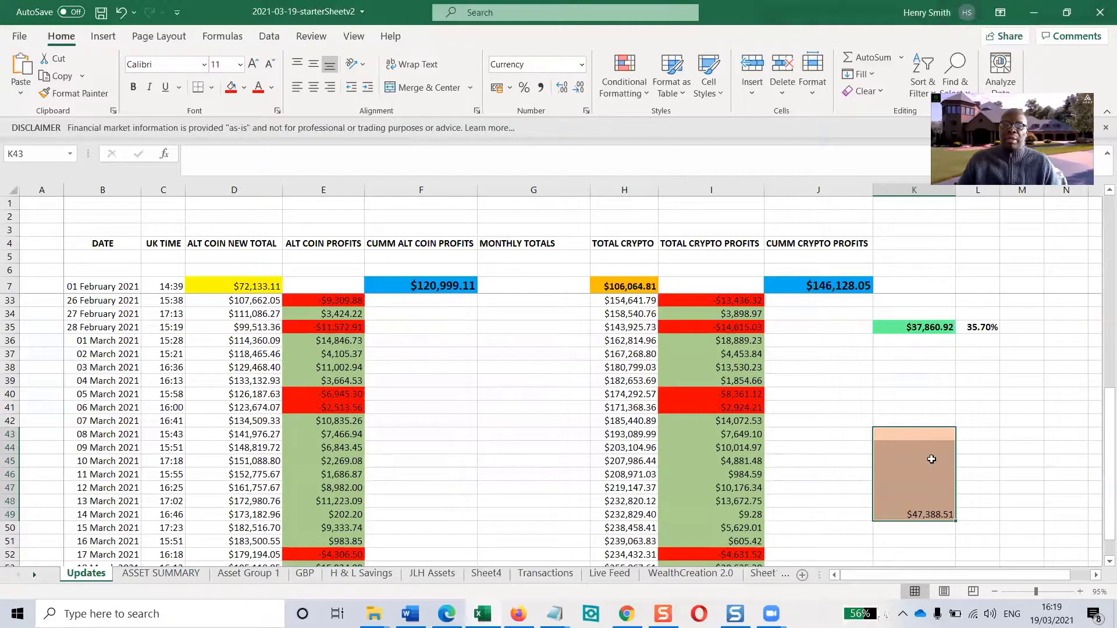
scroll(931, 457, down, 1)
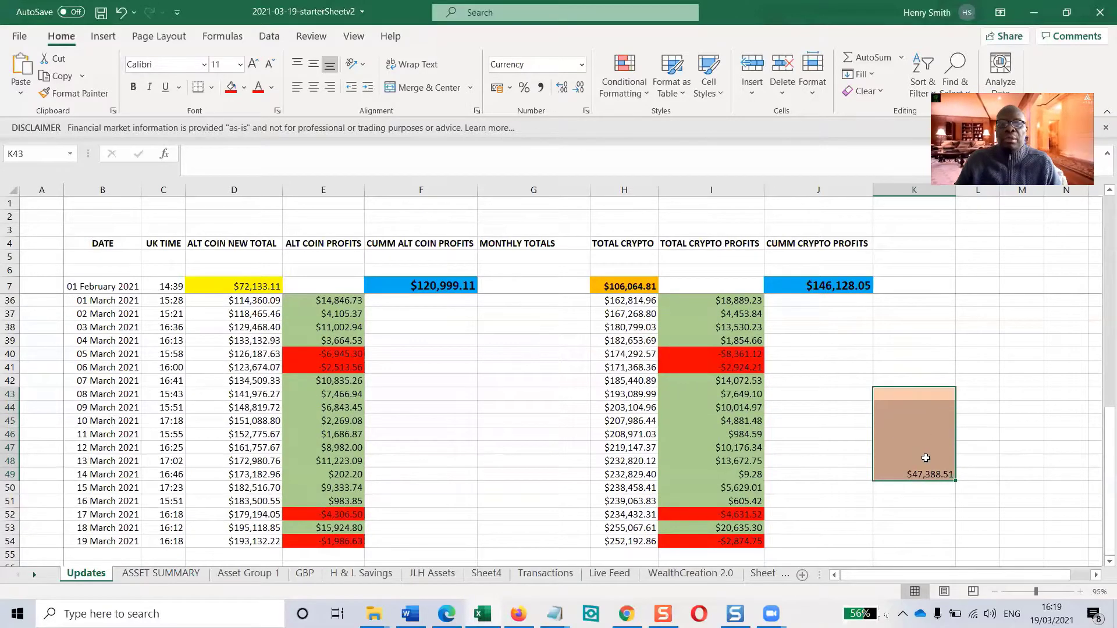
scroll(925, 473, down, 2)
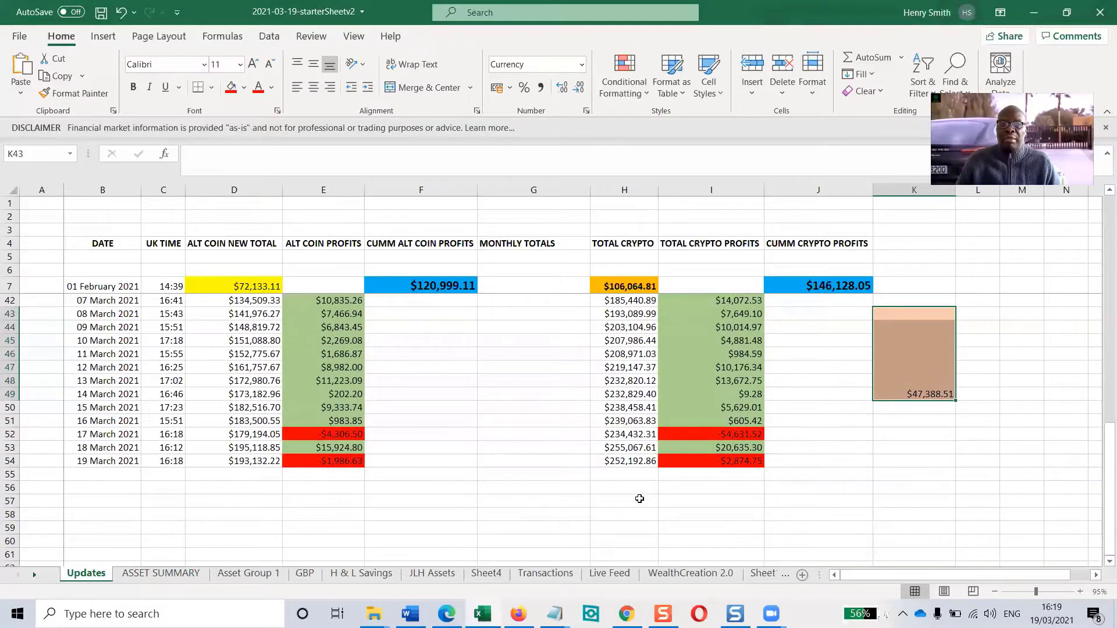
scroll(587, 503, up, 3)
scroll(587, 503, down, 3)
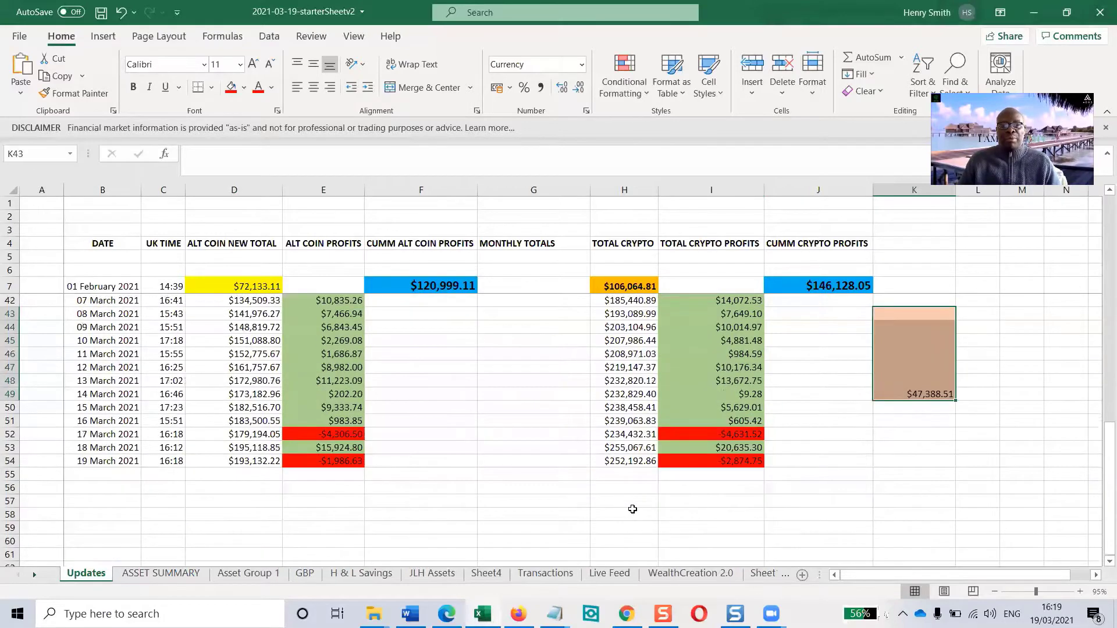
click(630, 511)
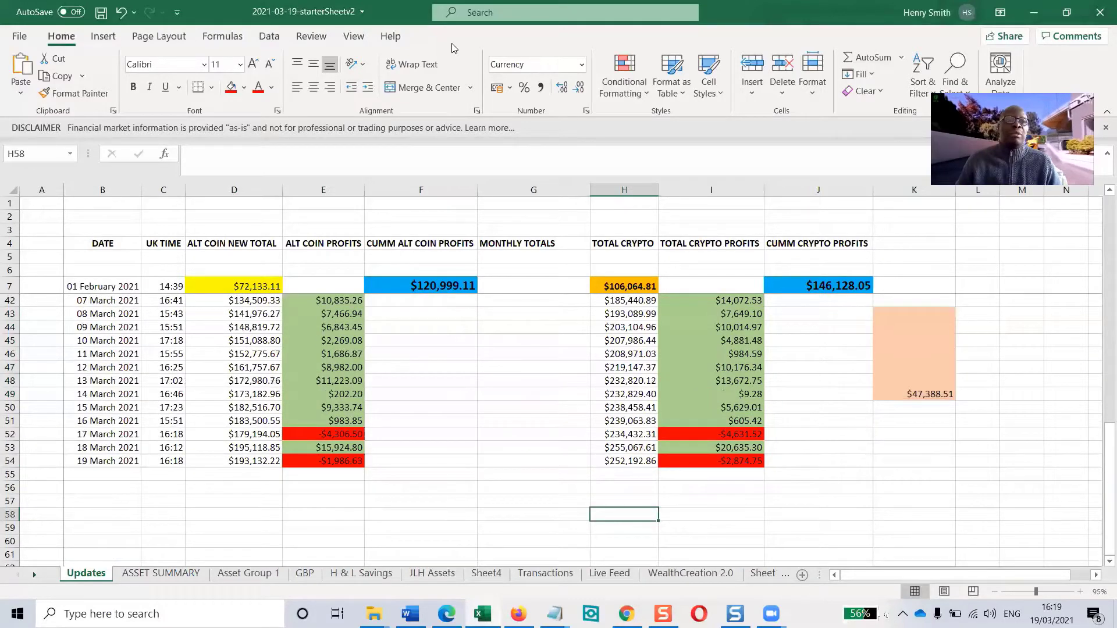
click(100, 14)
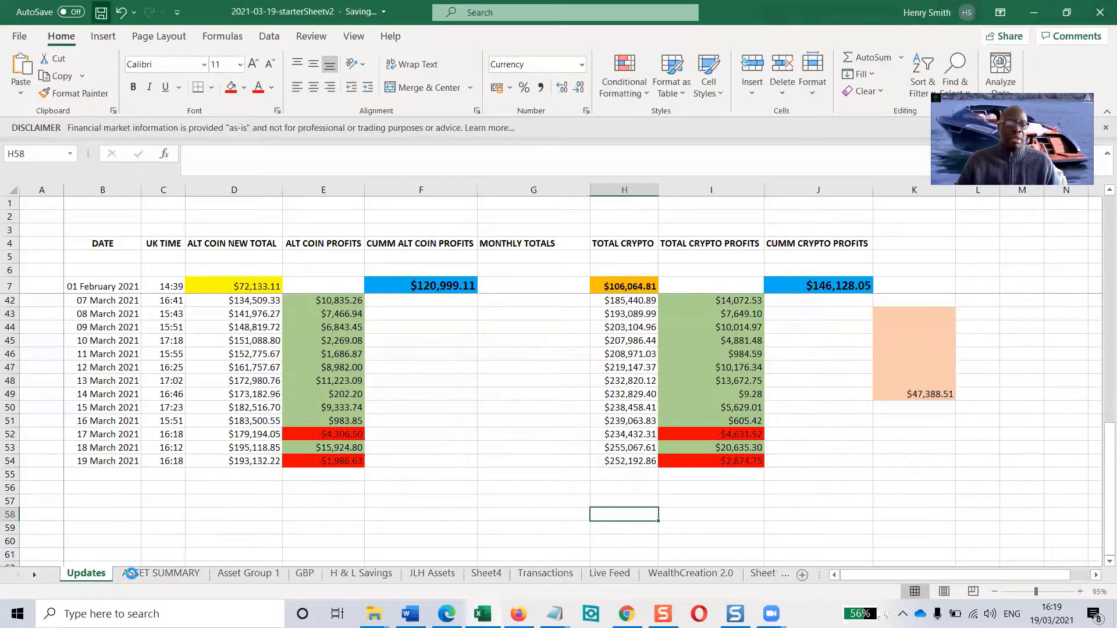